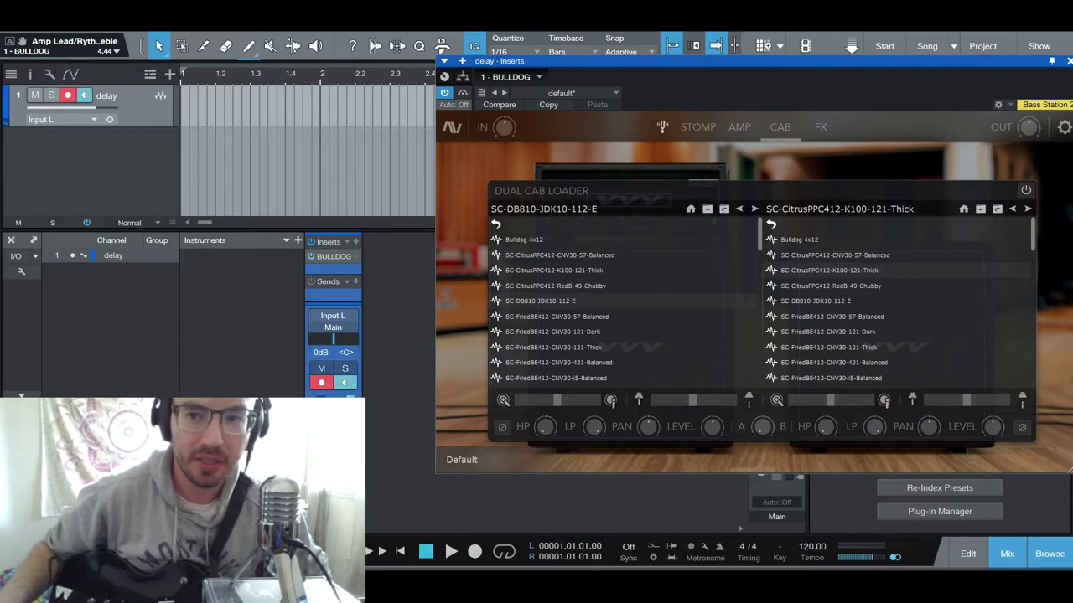
# - Reopen the Bulldog insert on the delay track, check its amp, and turn the Screamer pedal's tone down slightly
pyautogui.click(332, 257)
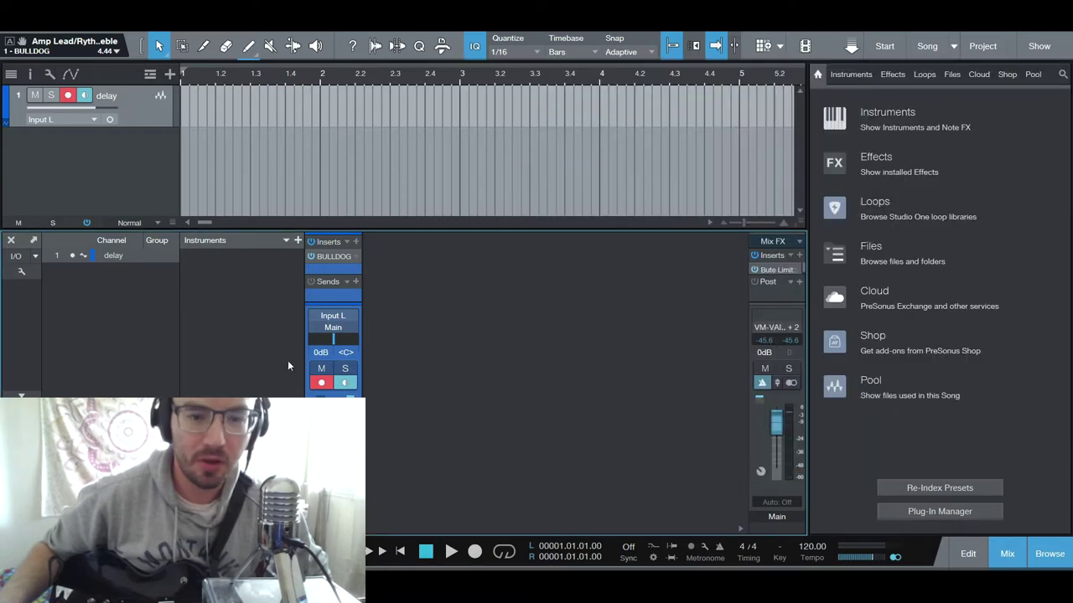
pyautogui.click(332, 257)
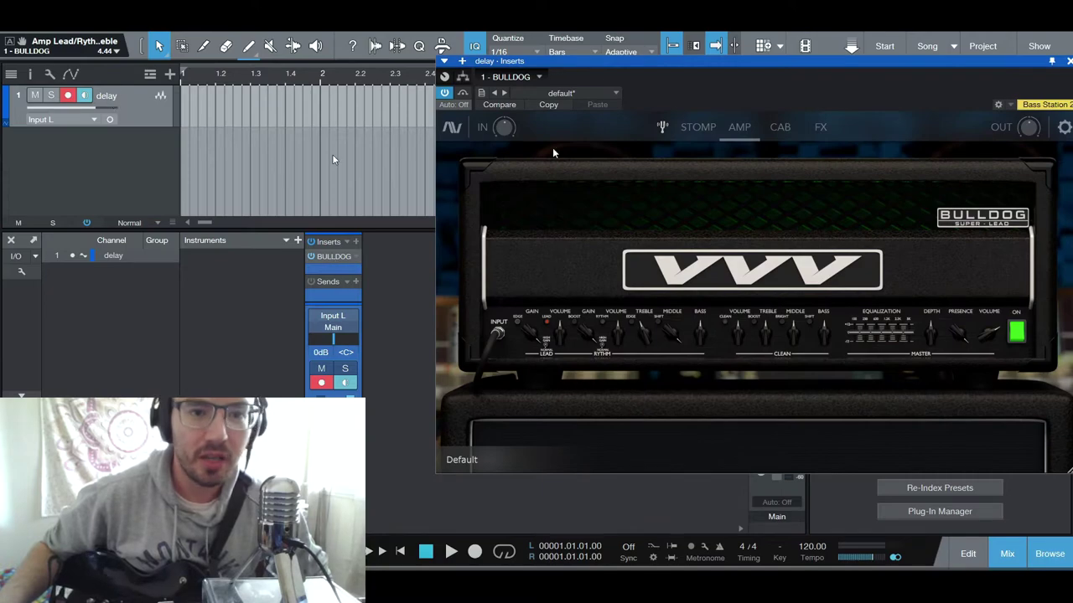
pyautogui.click(693, 127)
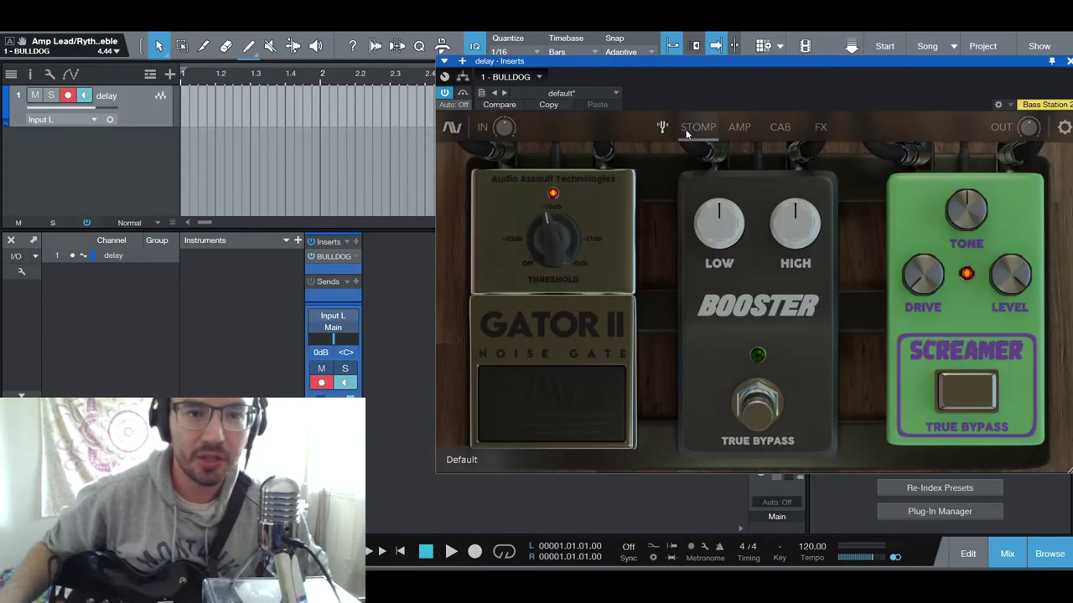
pyautogui.click(736, 127)
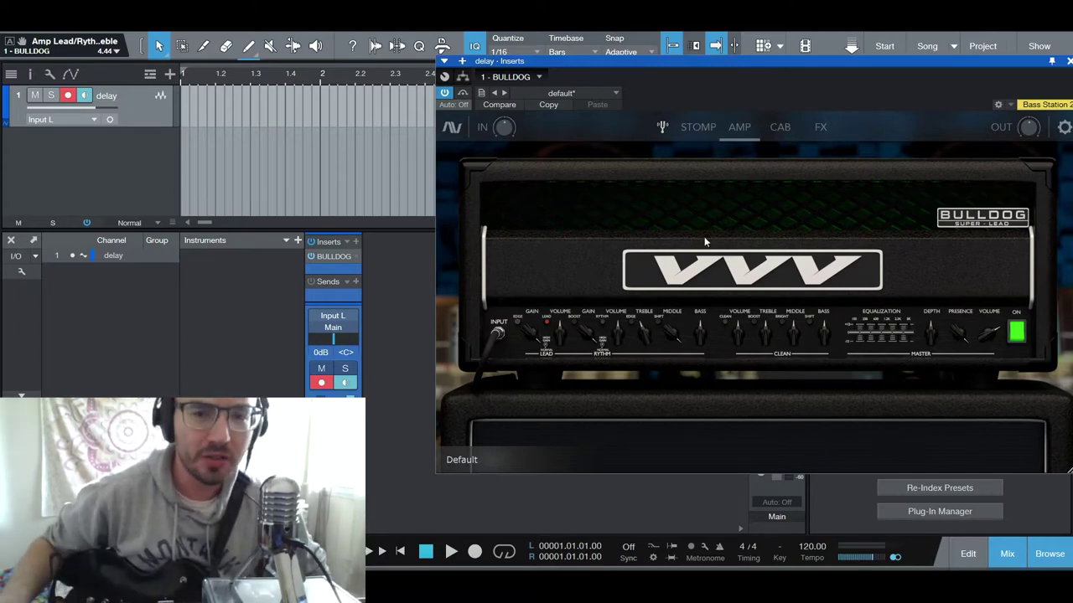
pyautogui.click(708, 130)
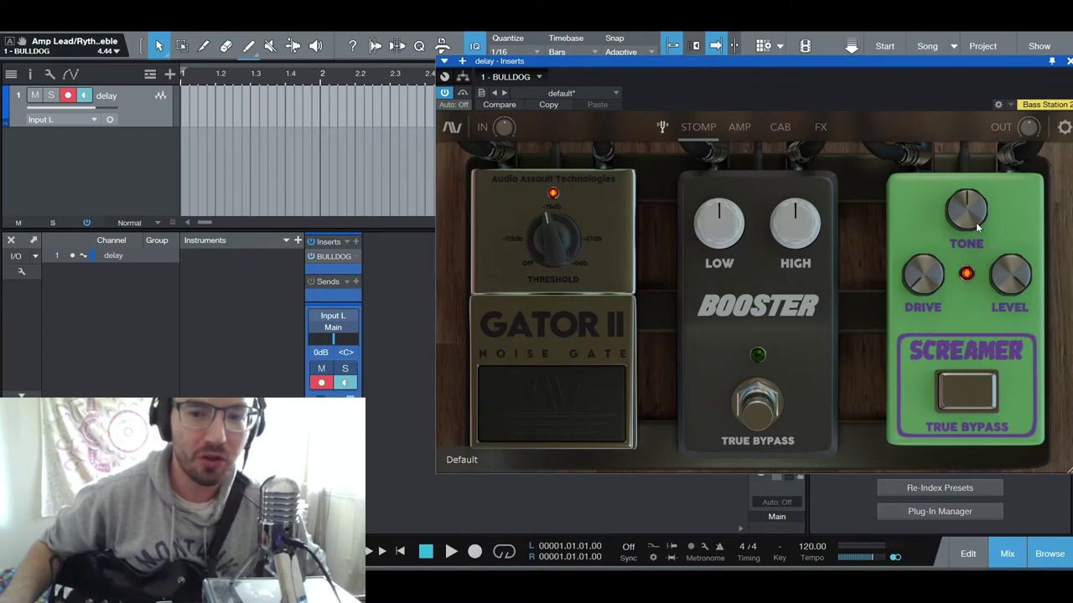
pyautogui.moveTo(972, 213); pyautogui.dragTo(972, 217)
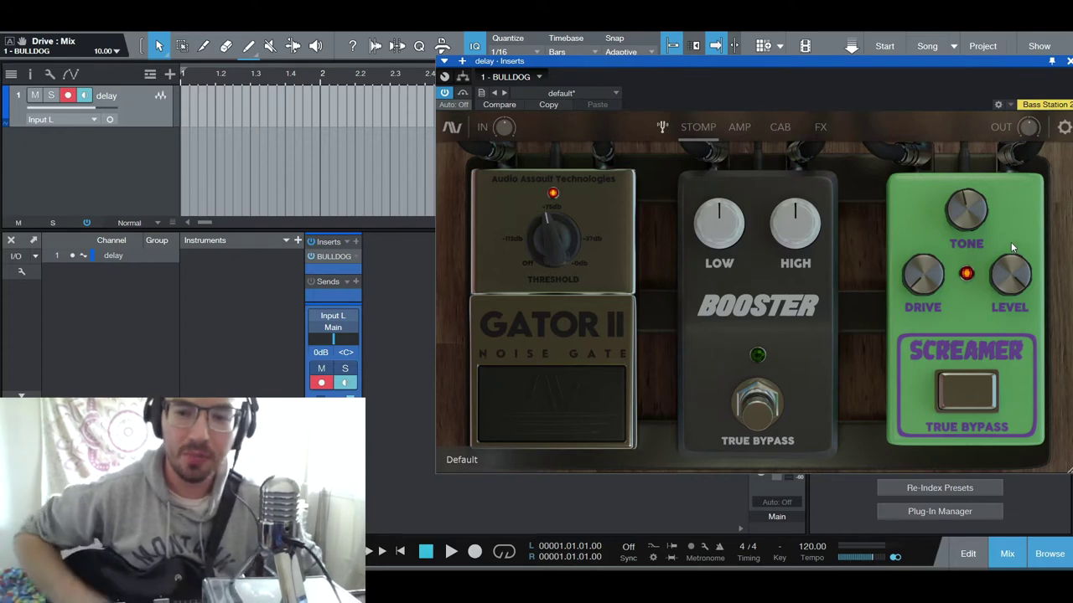
# - Compare the sound with the Screamer pedal off and on, leave it bypassed, and return to the amp head
pyautogui.click(987, 404)
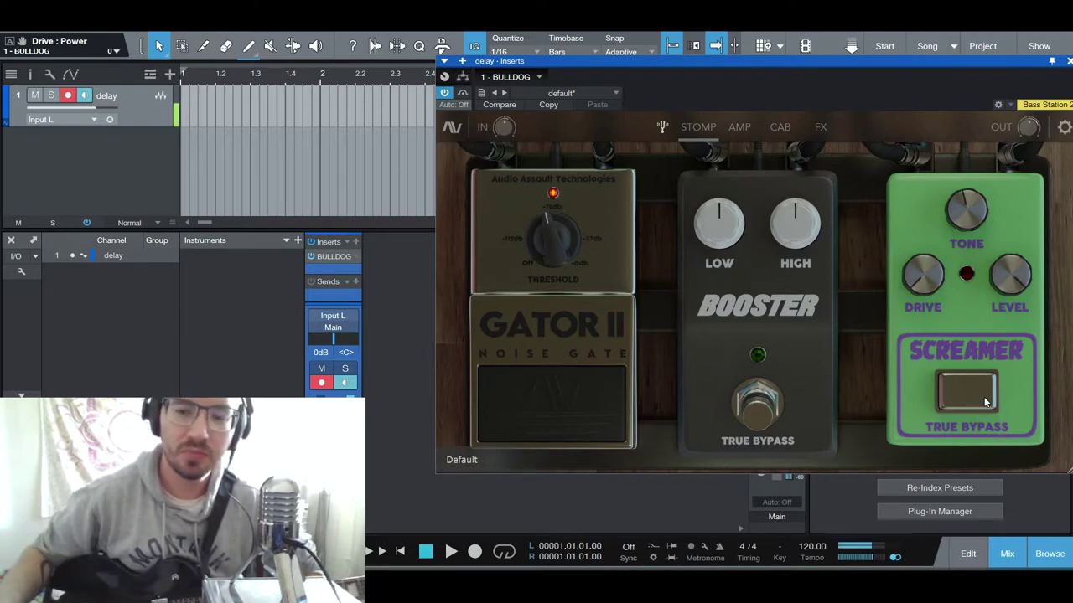
pyautogui.click(986, 403)
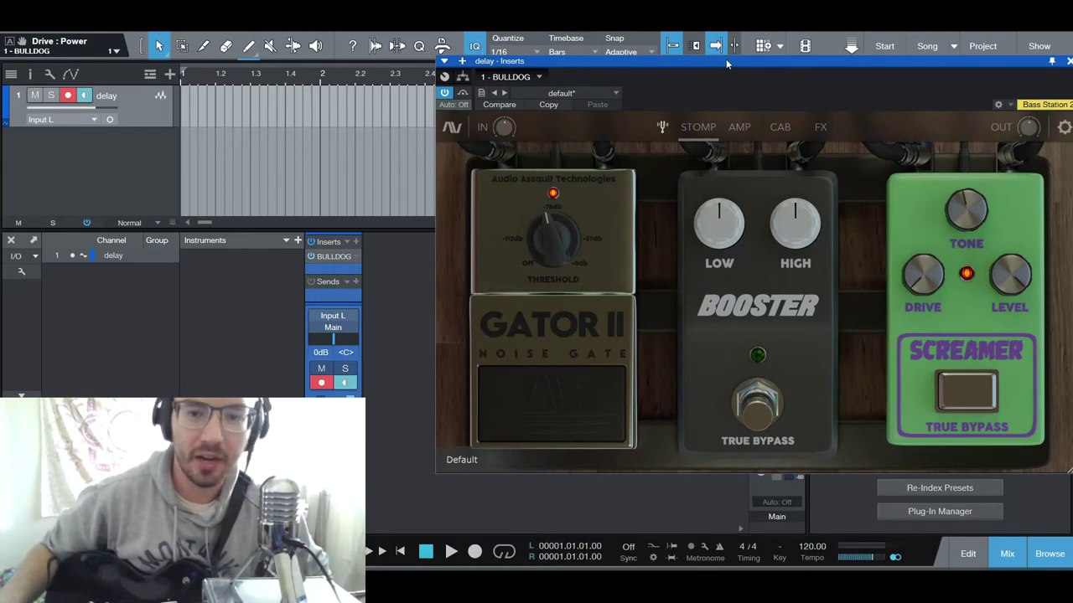
pyautogui.click(739, 126)
pyautogui.click(692, 126)
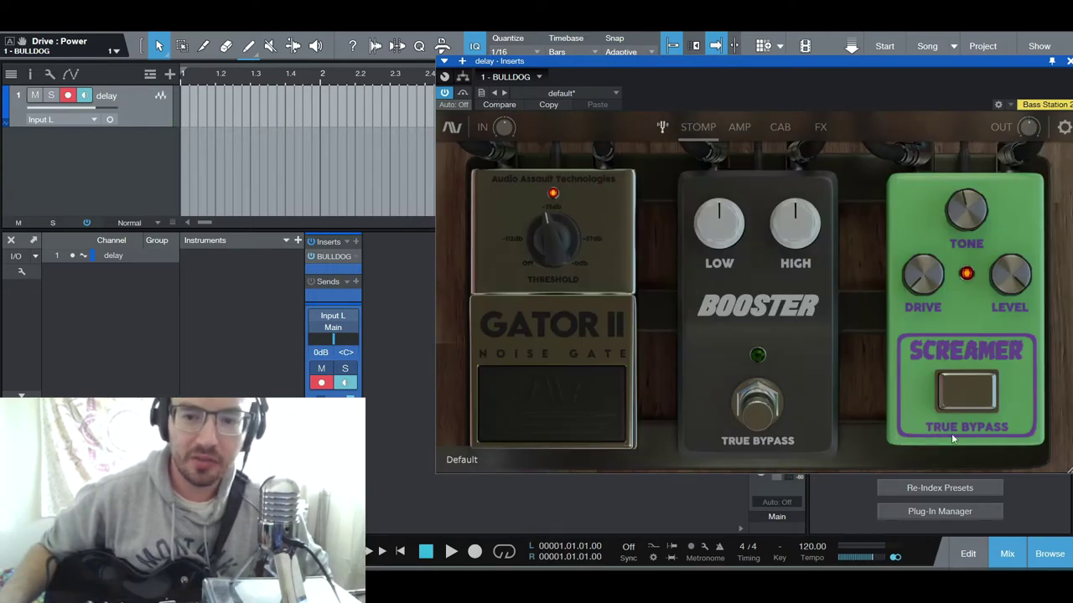
pyautogui.click(956, 388)
pyautogui.click(740, 127)
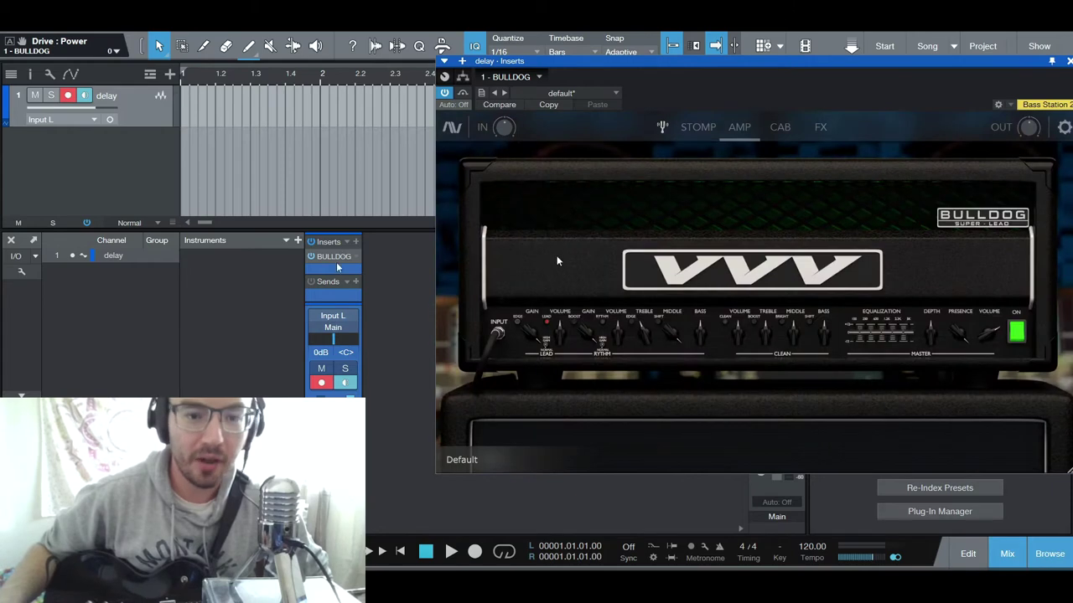
# - Sweep the amp's lead gain through settings such as 4.00, 5.44, 5.68 and 7.44 to compare the amount of distortion
pyautogui.moveTo(526, 338); pyautogui.dragTo(532, 368)
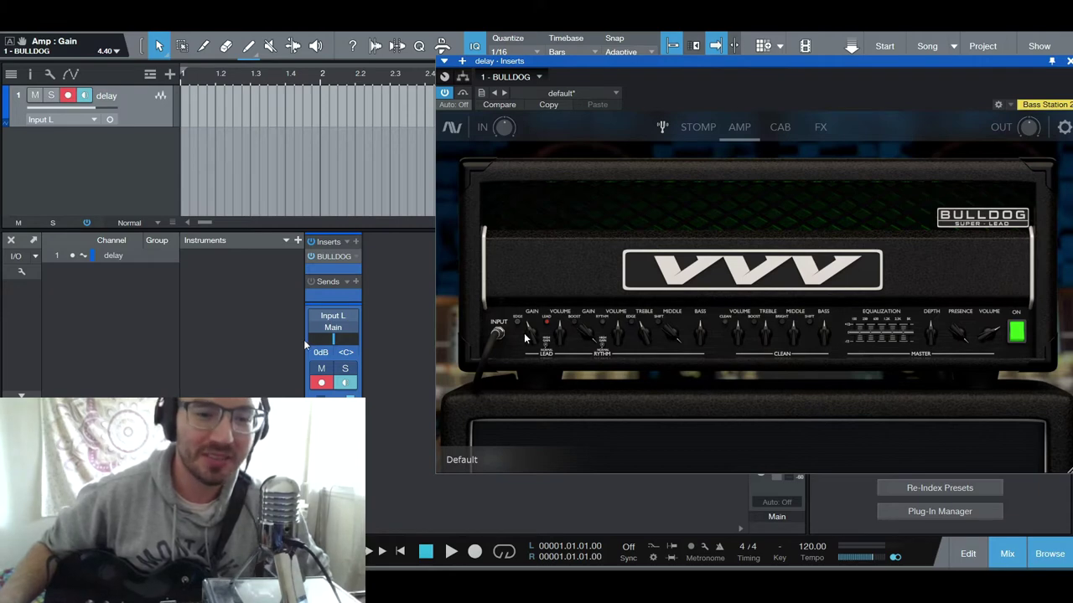
pyautogui.moveTo(531, 330); pyautogui.dragTo(526, 347)
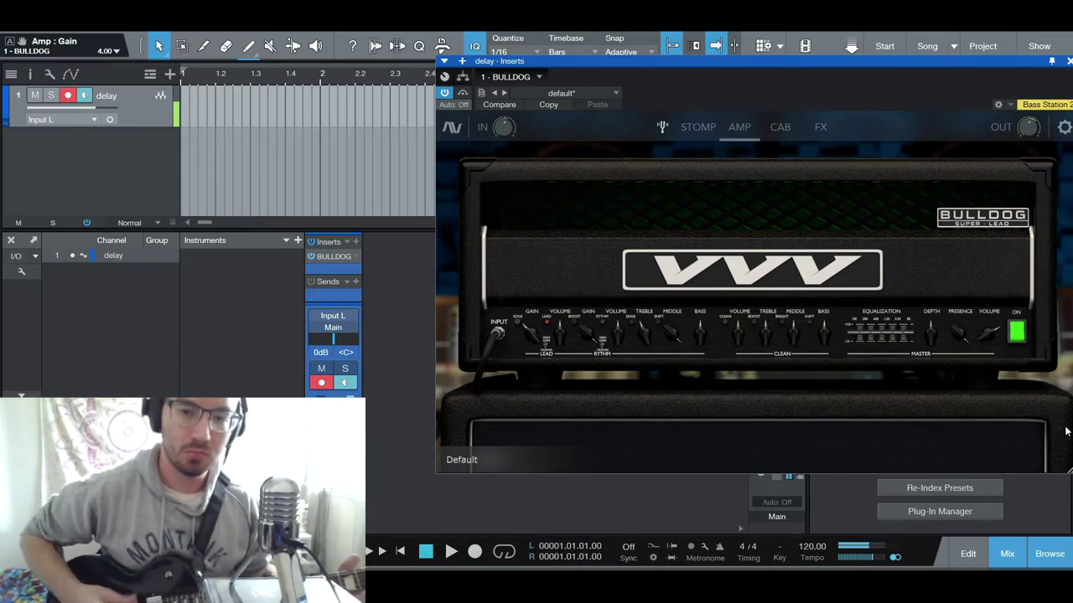
pyautogui.click(519, 336)
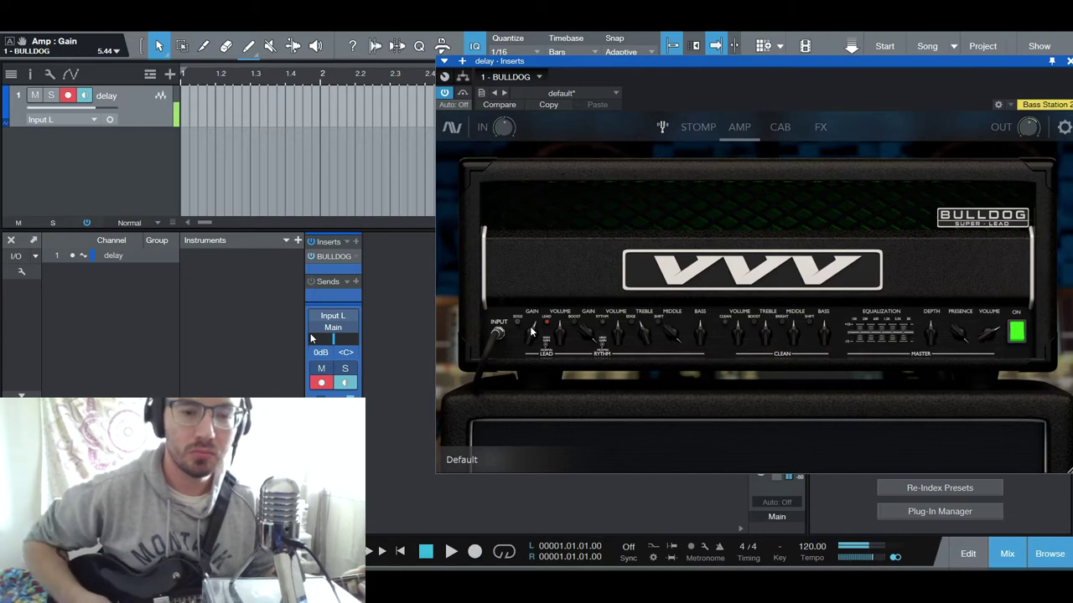
pyautogui.scroll(2, 531, 334)
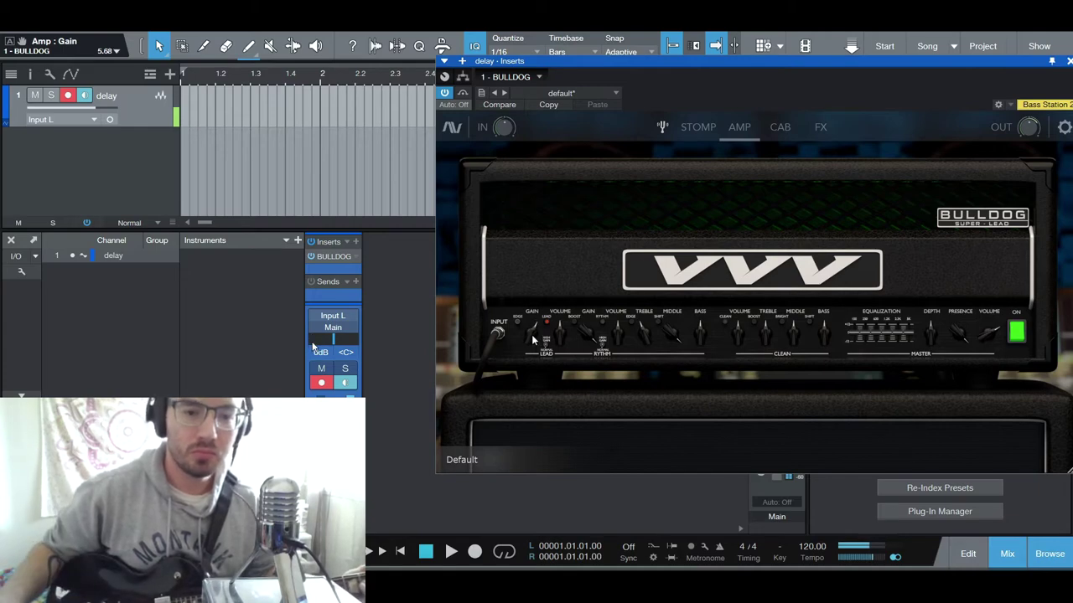
pyautogui.scroll(10, 531, 334)
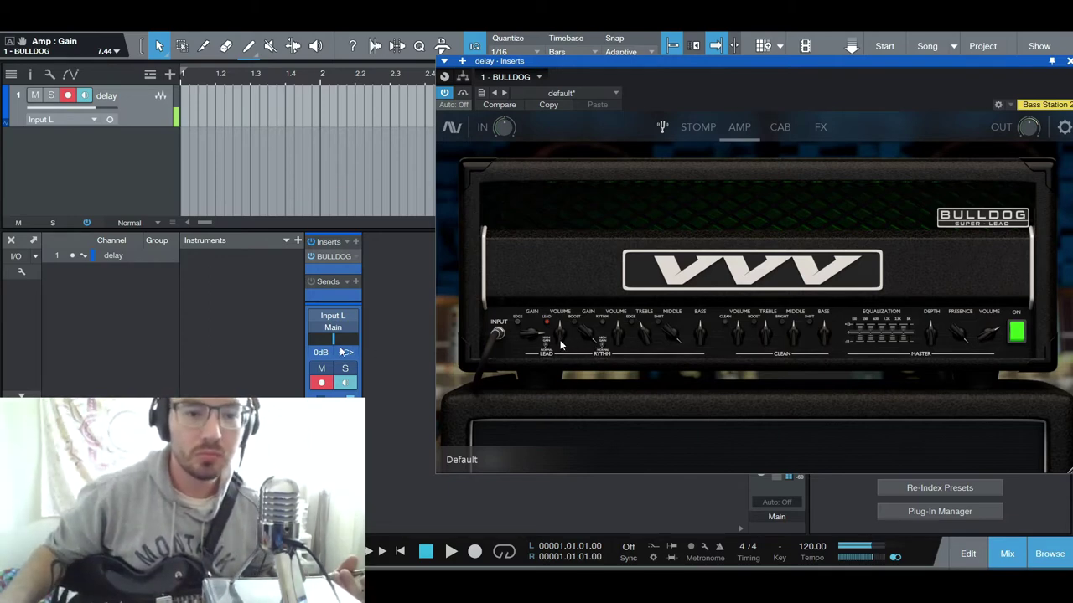
pyautogui.moveTo(531, 334); pyautogui.dragTo(517, 287)
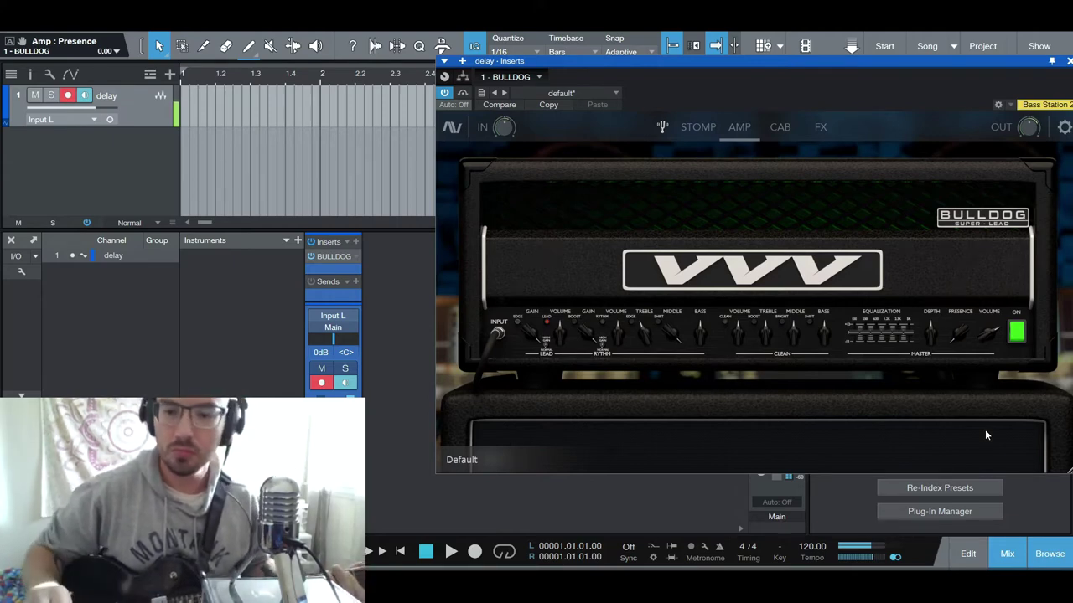
# - Sweep the master presence upward from 0.00 through 4.80, and take the lead/rhythm middle down to 0.00 and back up
pyautogui.moveTo(959, 334); pyautogui.dragTo(966, 317)
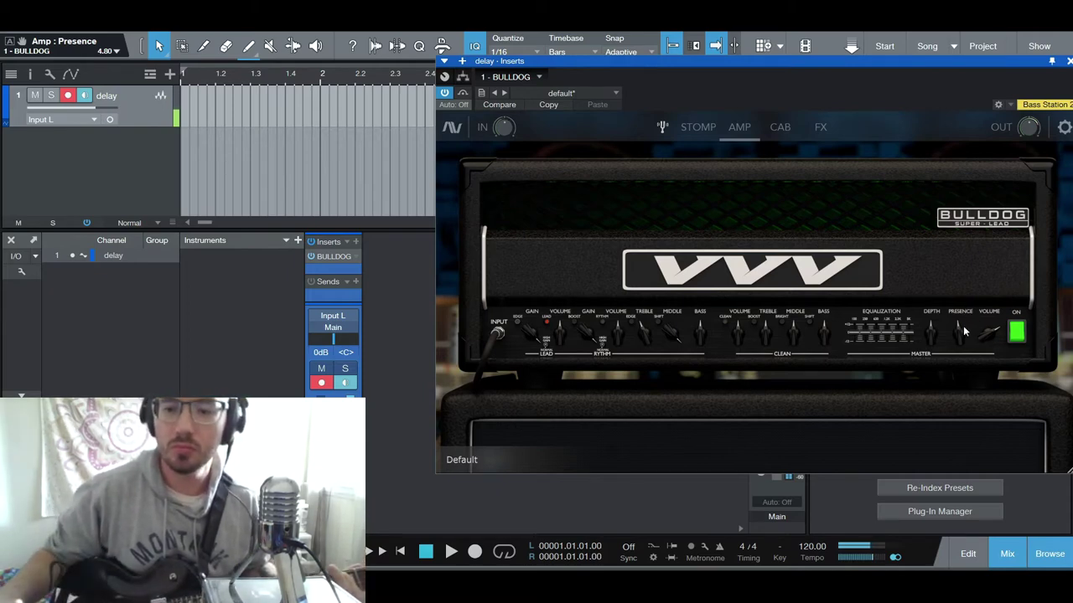
pyautogui.moveTo(963, 325); pyautogui.dragTo(965, 246)
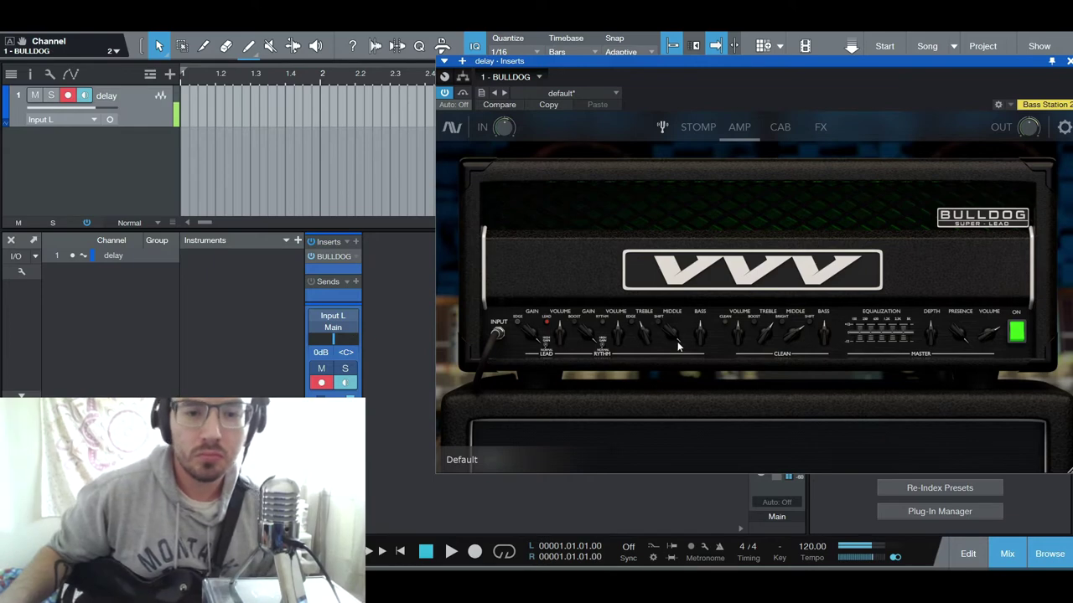
pyautogui.moveTo(679, 346); pyautogui.dragTo(681, 440)
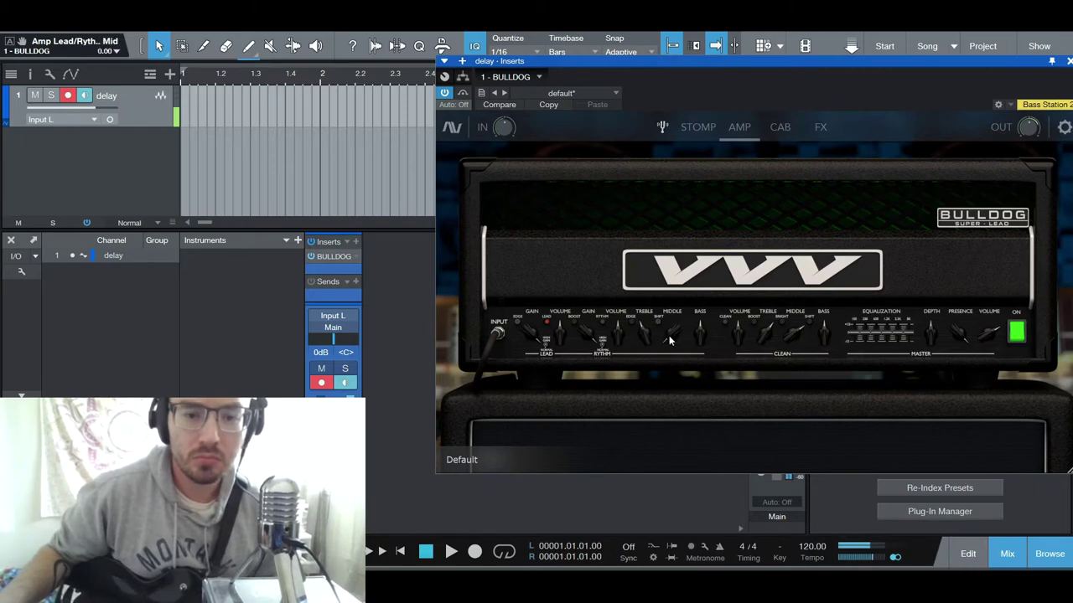
pyautogui.moveTo(669, 335); pyautogui.dragTo(668, 295)
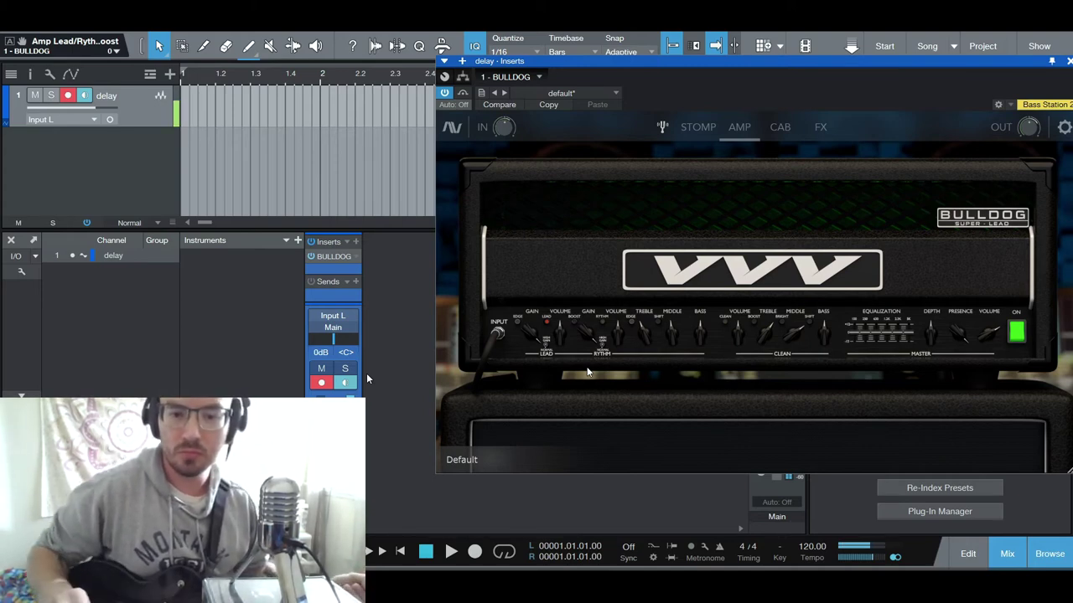
# - Browse both impulse lists of the dual cab loader and load Bulldog 4x12 in both cabinet slots
pyautogui.click(778, 127)
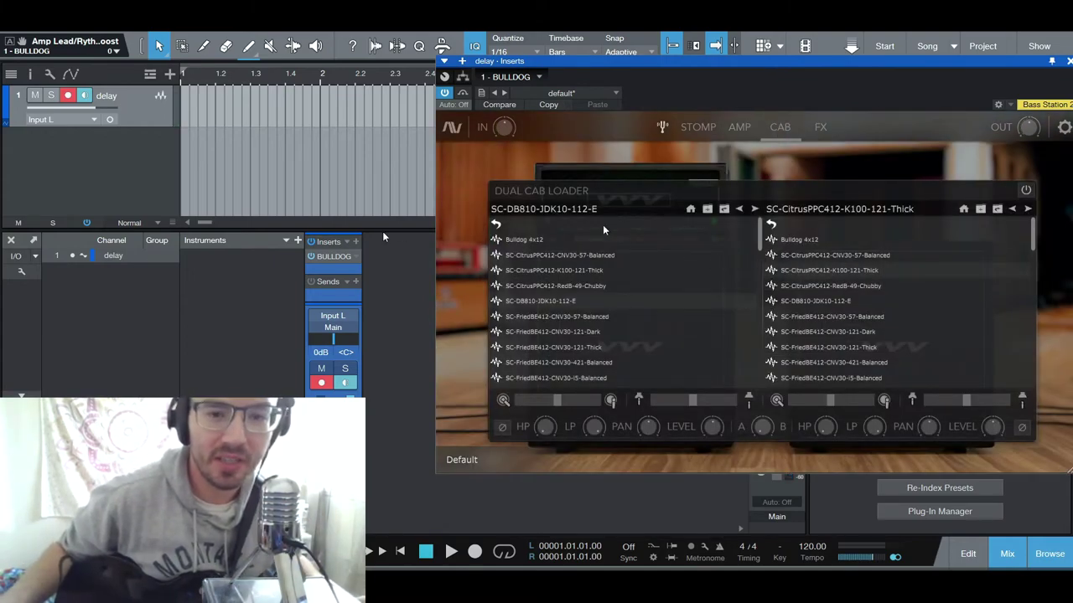
pyautogui.scroll(-10, 865, 290)
pyautogui.scroll(-2, 860, 296)
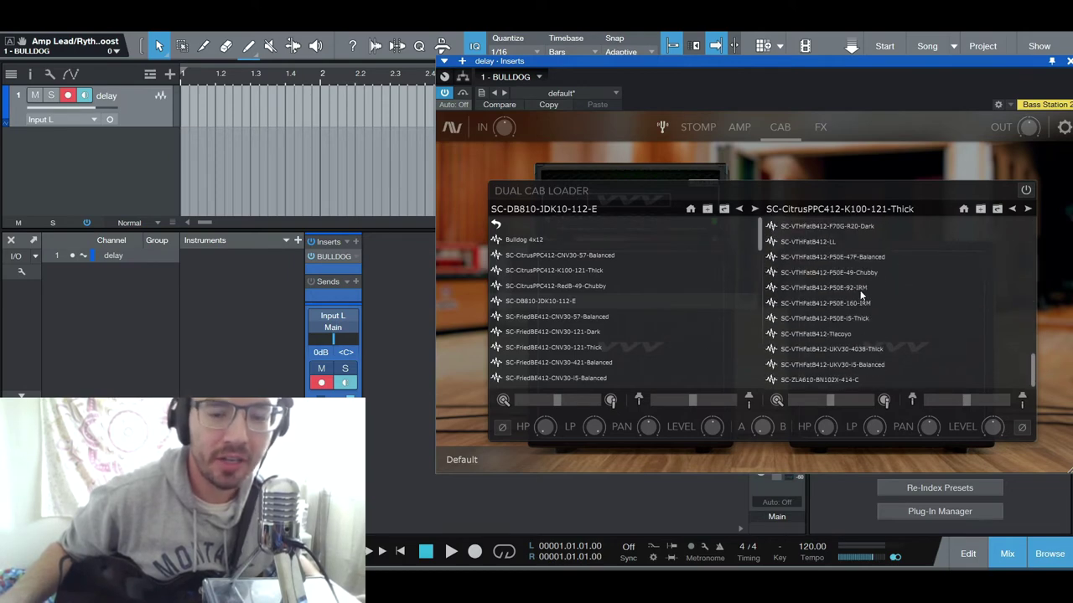
pyautogui.scroll(-5, 676, 317)
pyautogui.scroll(-3, 675, 321)
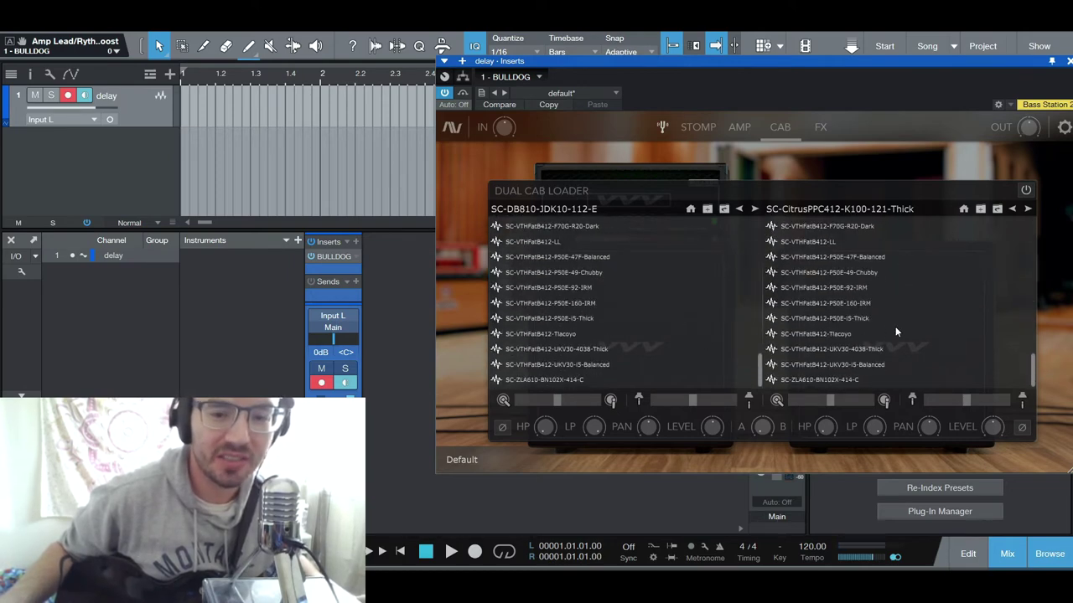
pyautogui.scroll(10, 895, 326)
pyautogui.scroll(10, 650, 314)
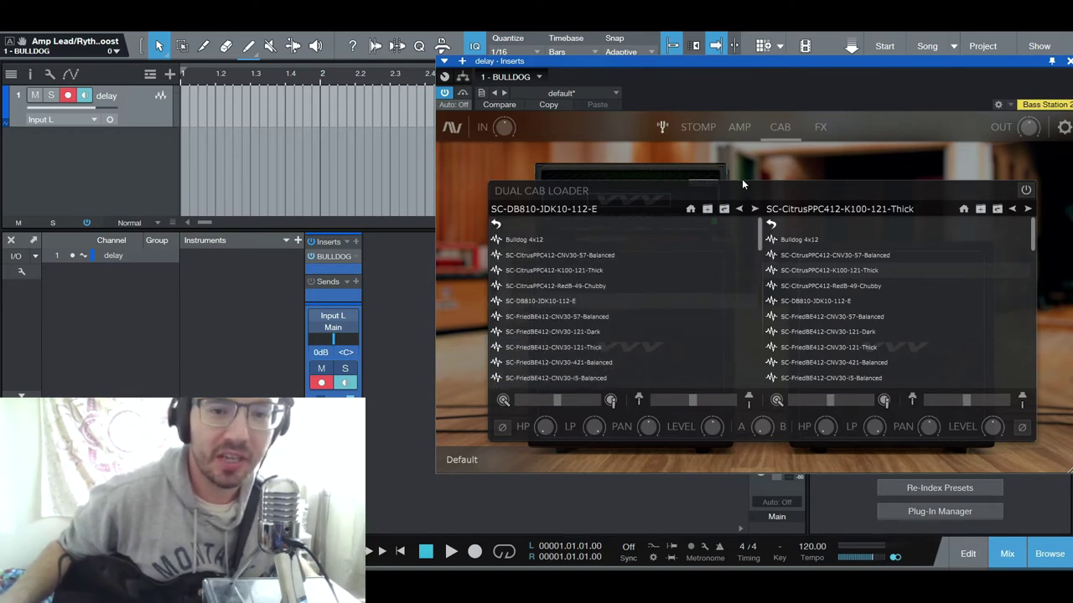
pyautogui.doubleClick(737, 241)
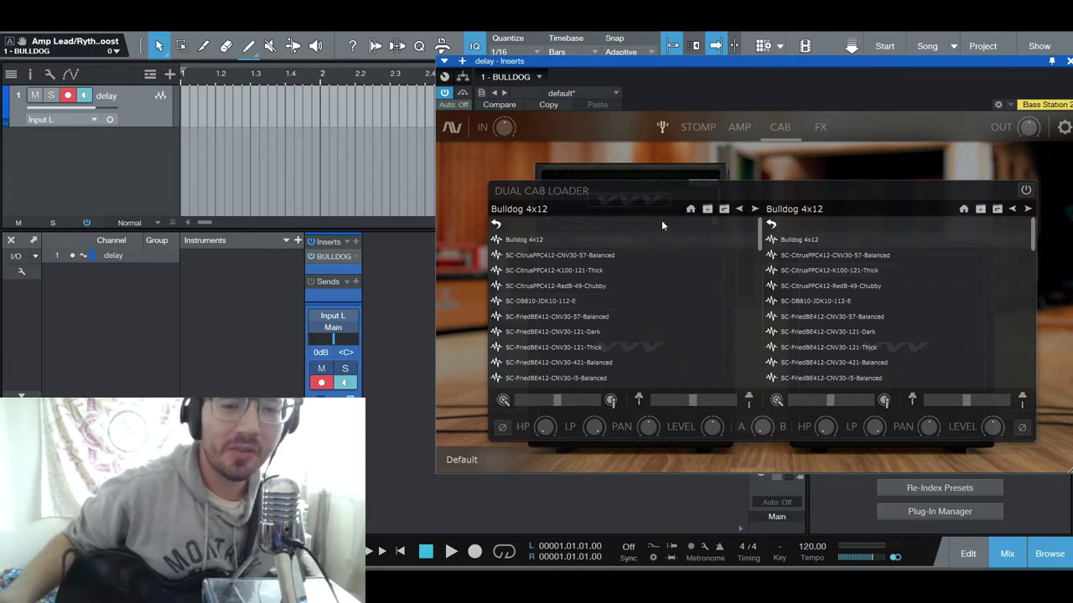
# - Audition the CitrusPPC412 impulses in the first cabinet slot: CNV30-57-Balanced, K100-121-Thick and RedB-49-Chubby
pyautogui.click(603, 255)
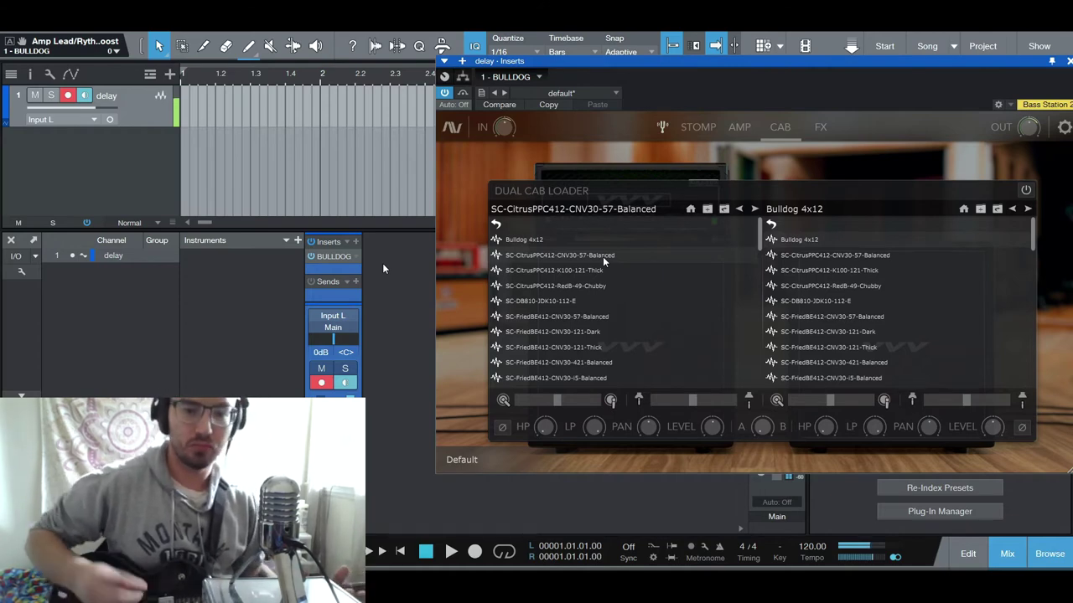
pyautogui.click(600, 271)
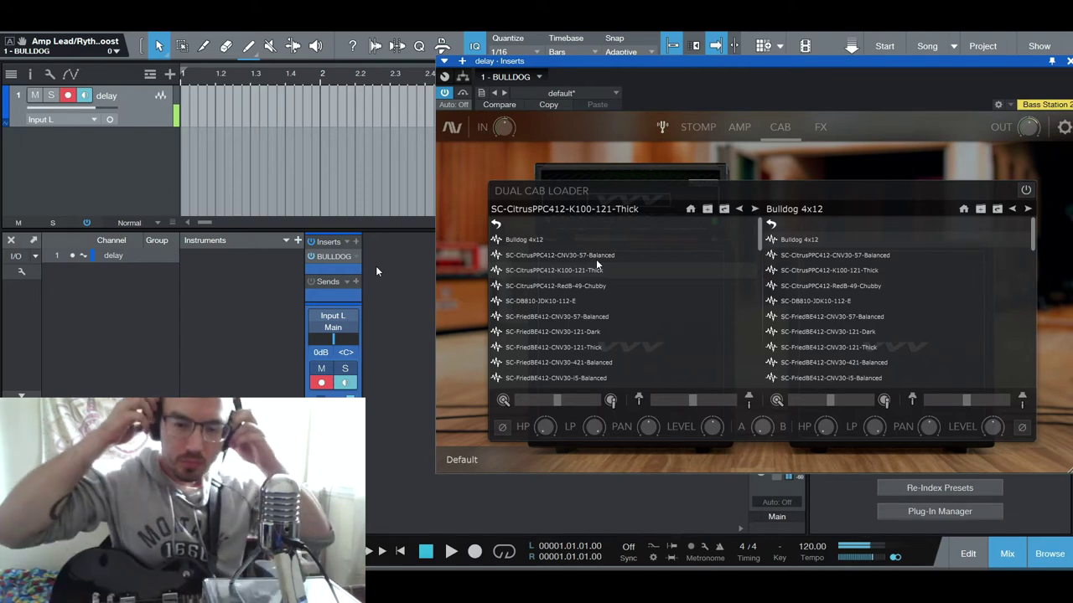
pyautogui.click(590, 286)
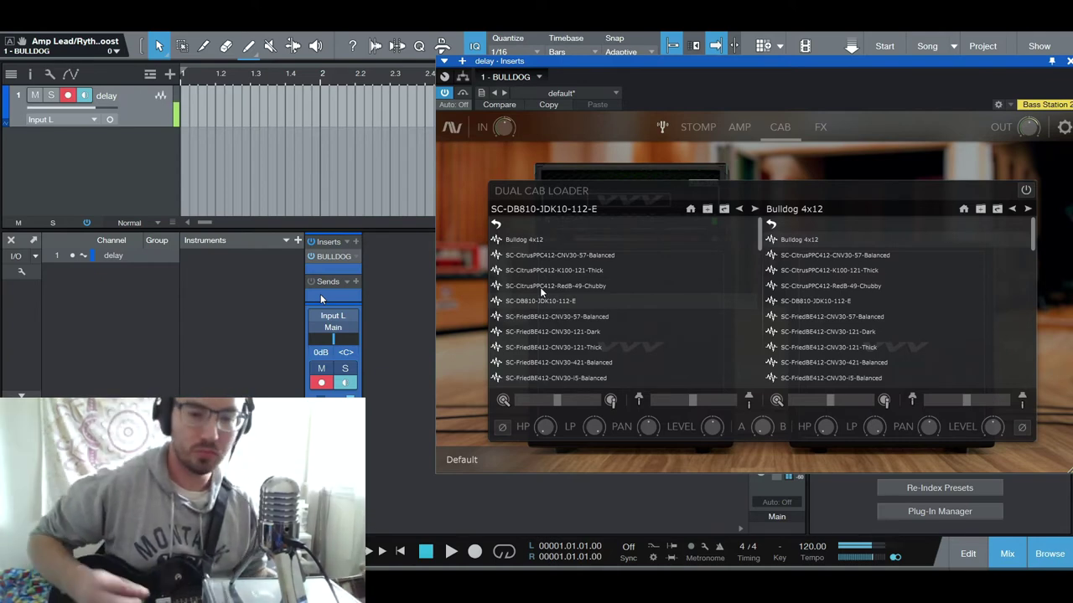
# - Audition the FriedBE412-CNV30 impulses in the first cabinet slot: 57-Balanced, 121-Dark, 121-Thick, 421-Balanced and i5-Balanced
pyautogui.click(560, 317)
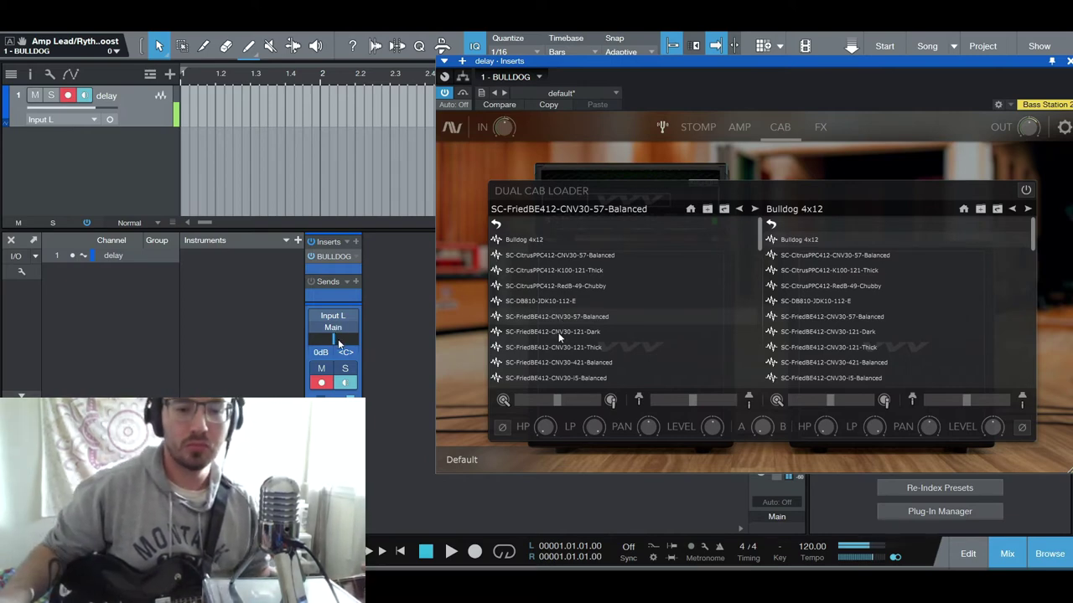
pyautogui.click(562, 332)
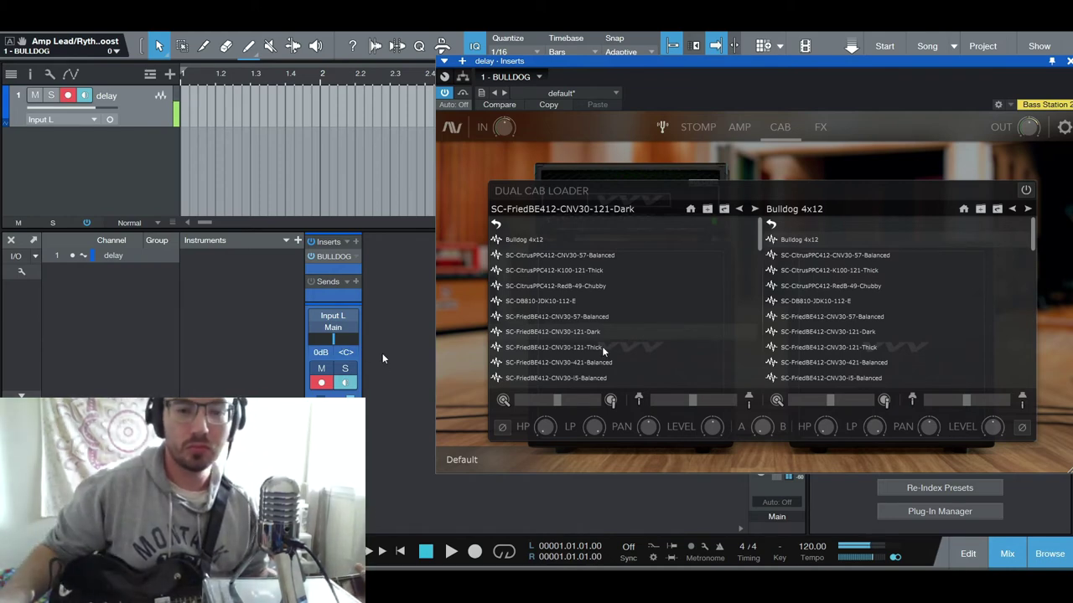
pyautogui.click(602, 347)
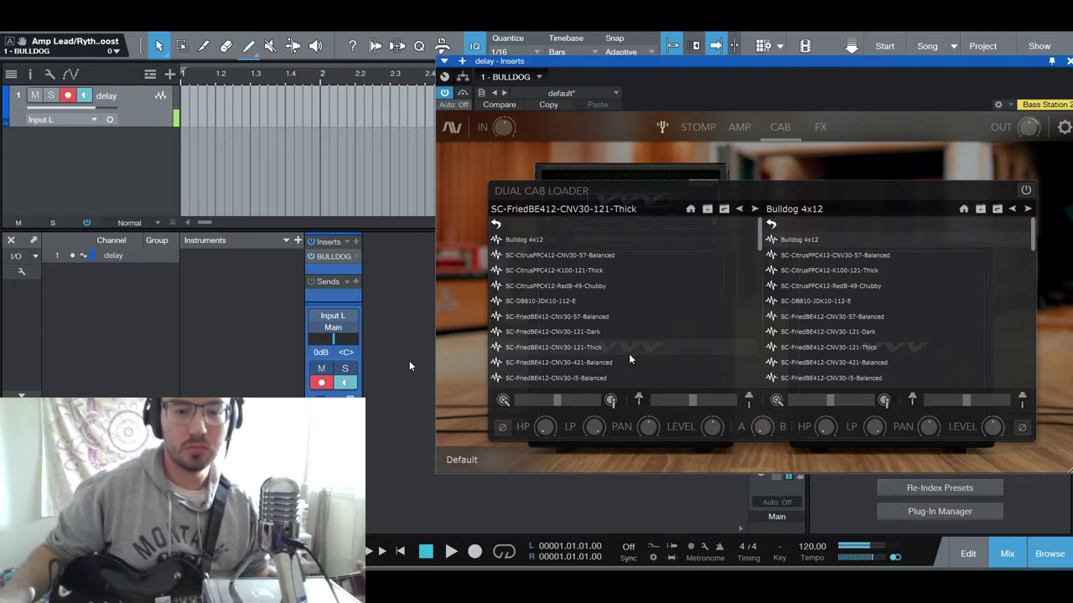
pyautogui.click(596, 363)
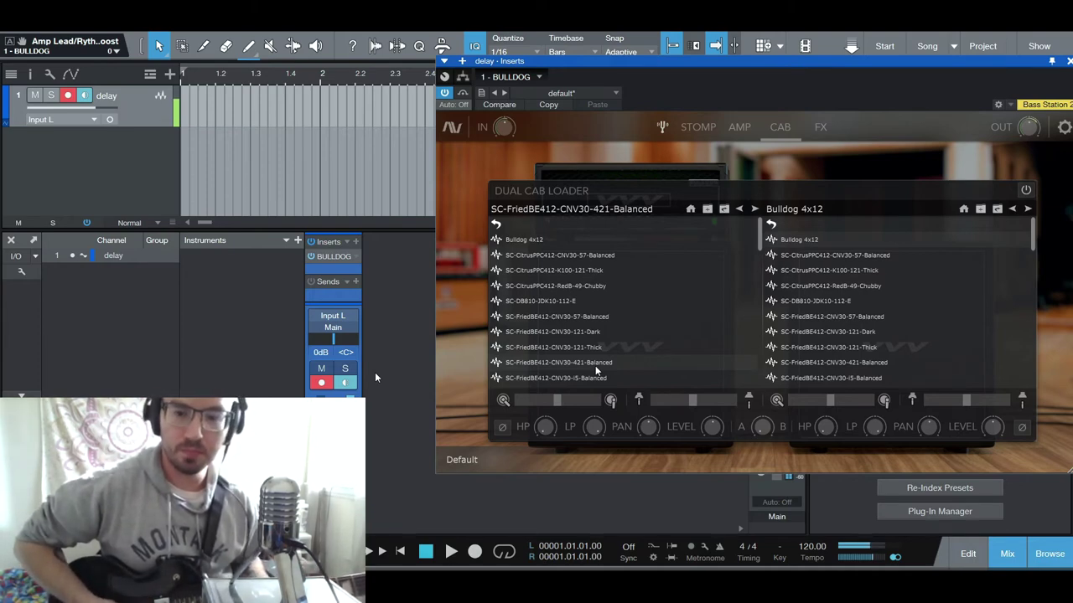
pyautogui.click(565, 382)
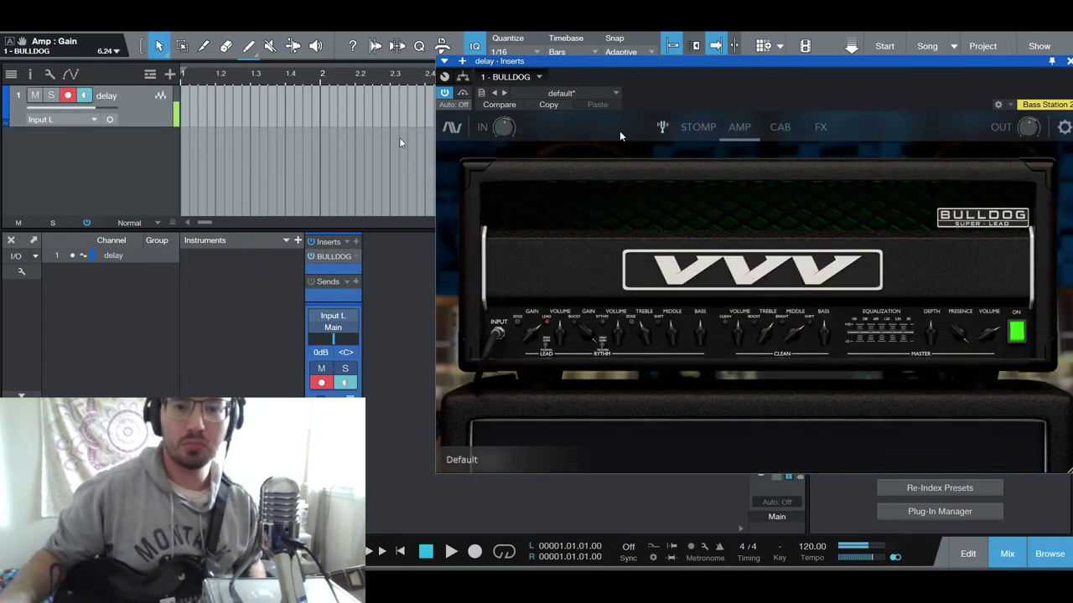
# - Switch the Screamer pedal on and return to the dual cab loader
pyautogui.click(695, 126)
pyautogui.click(960, 383)
pyautogui.click(957, 376)
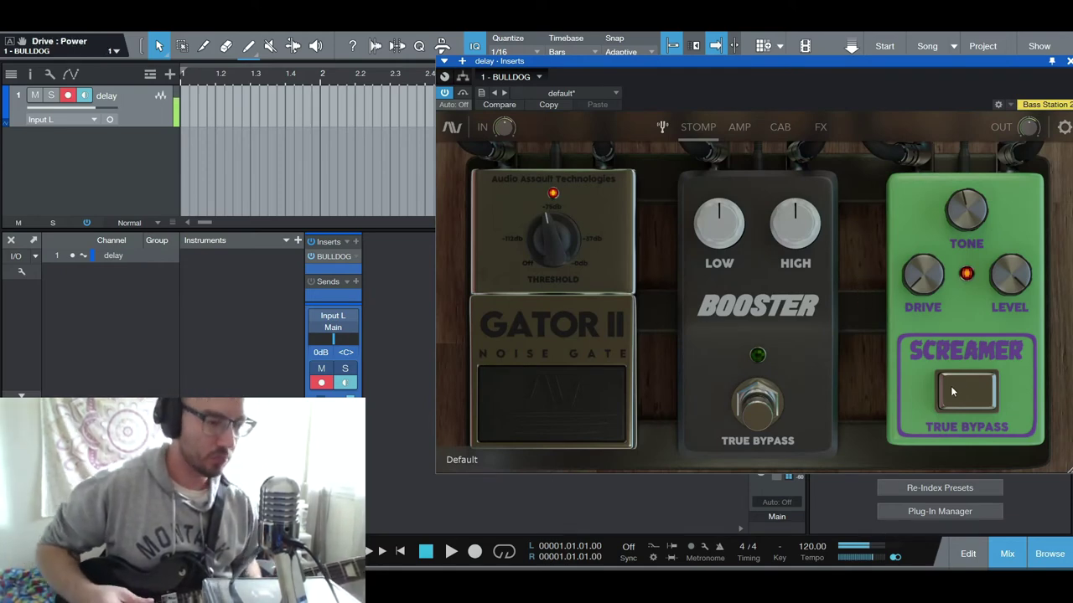
pyautogui.click(779, 127)
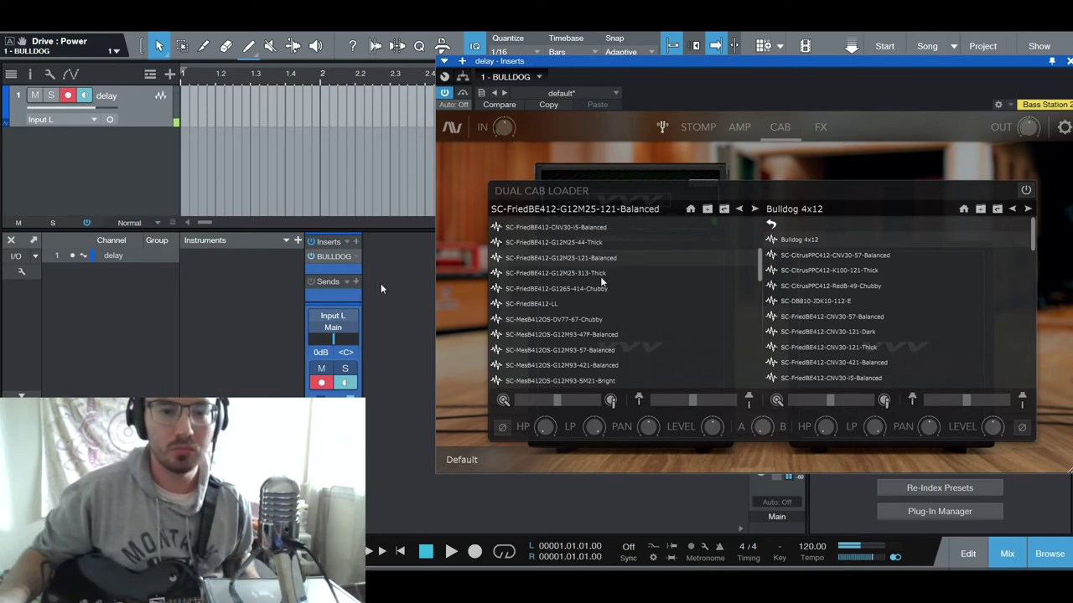
# - Audition more FriedBE412 impulses in the first cabinet slot: G12M25-313-Thick, G1265-414-Chubby and LL
pyautogui.click(587, 274)
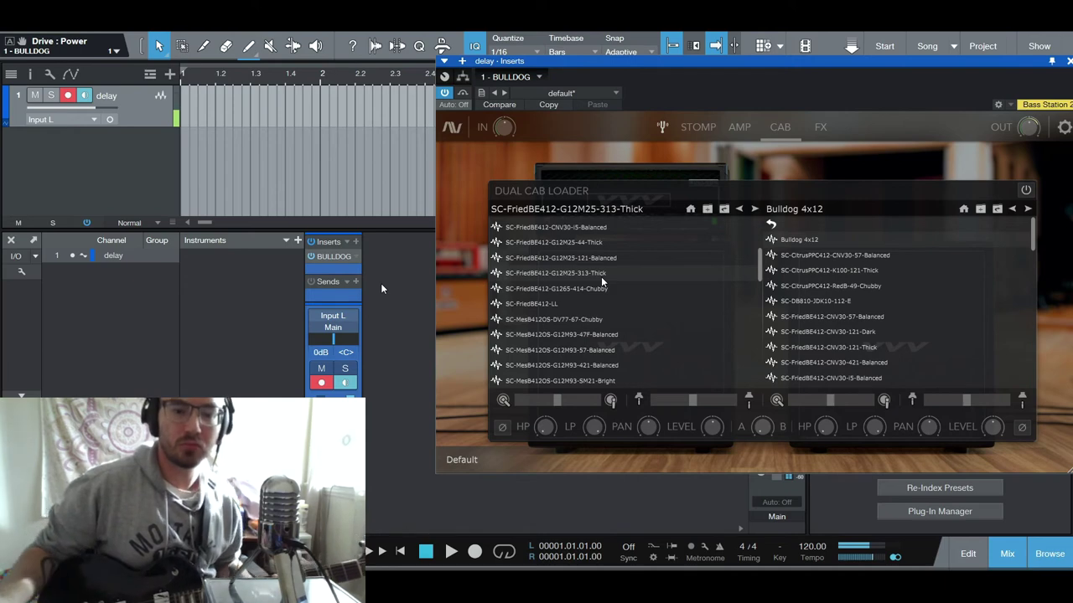
pyautogui.click(593, 288)
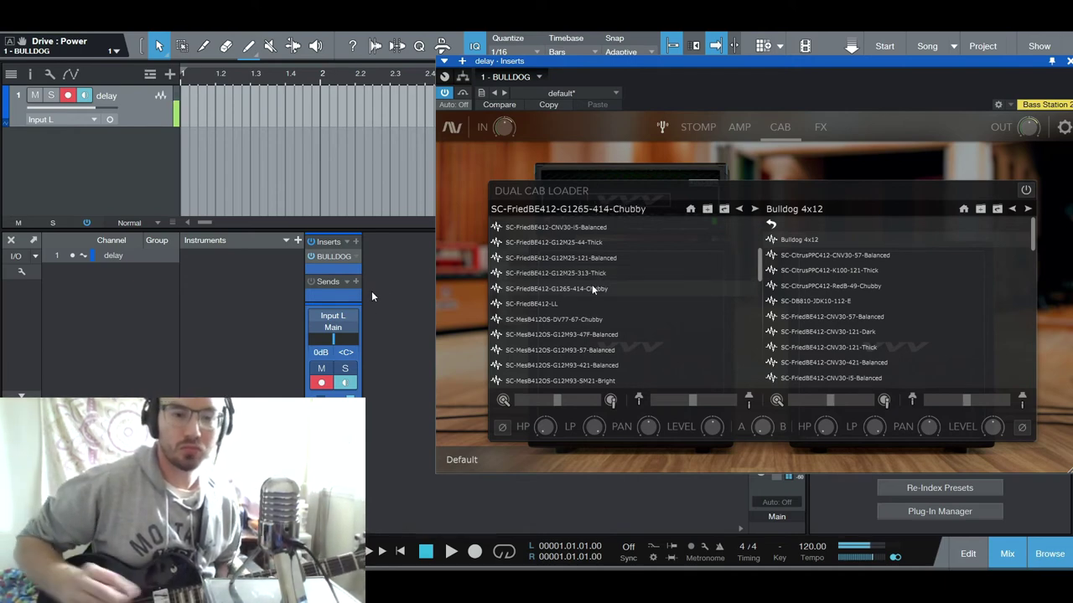
pyautogui.click(563, 305)
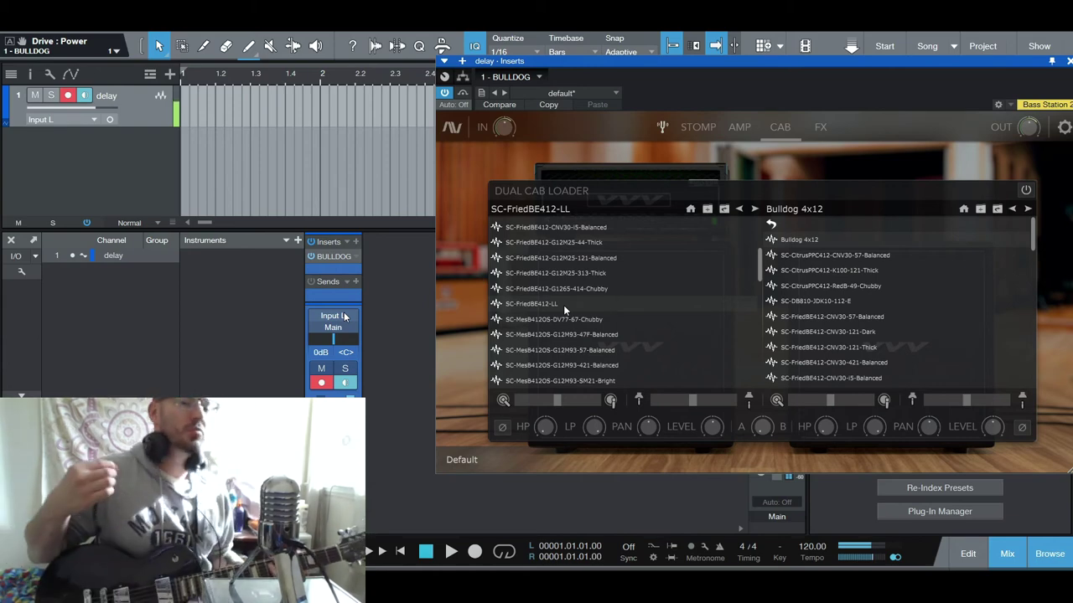
# - Audition the MesB412OS-G12M93 impulses 57-Balanced and 421-Balanced, plus MesB412STD-MBV30-7-Thick, in the first cabinet slot
pyautogui.click(600, 349)
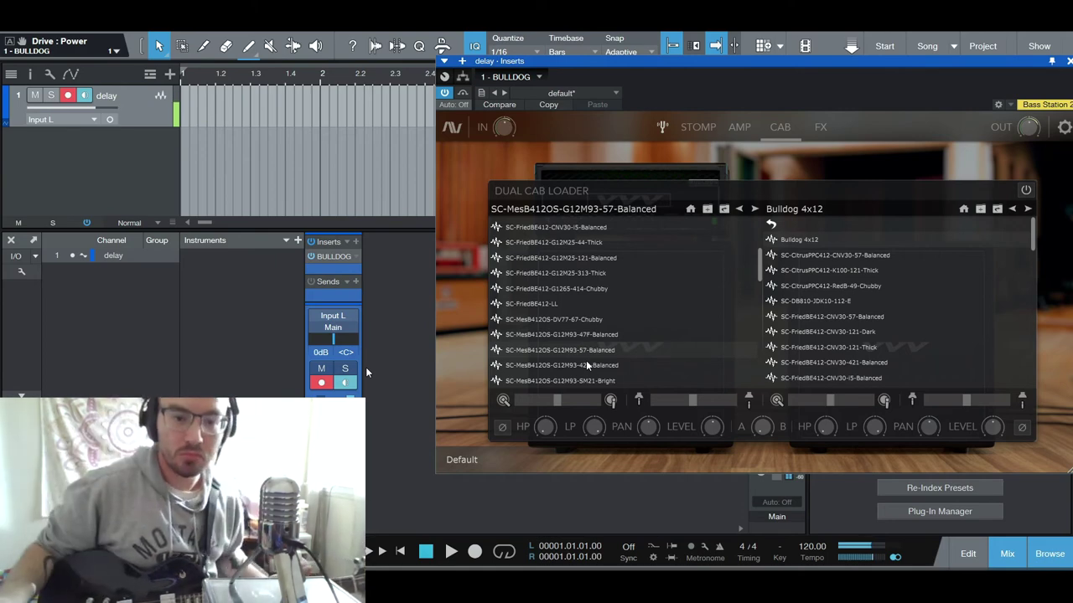
pyautogui.click(591, 367)
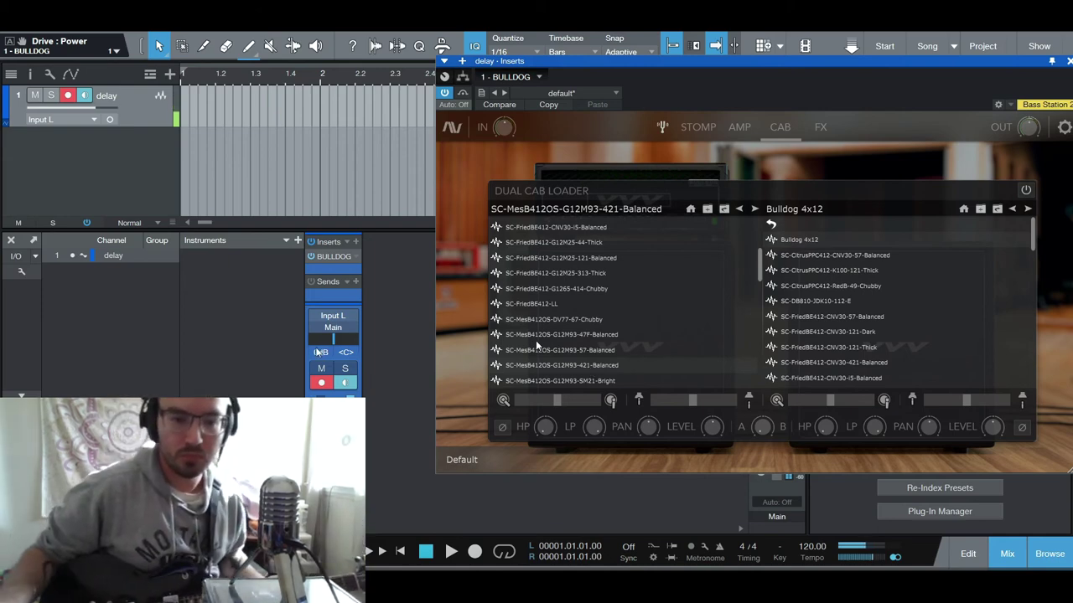
pyautogui.scroll(-3, 580, 319)
pyautogui.click(579, 318)
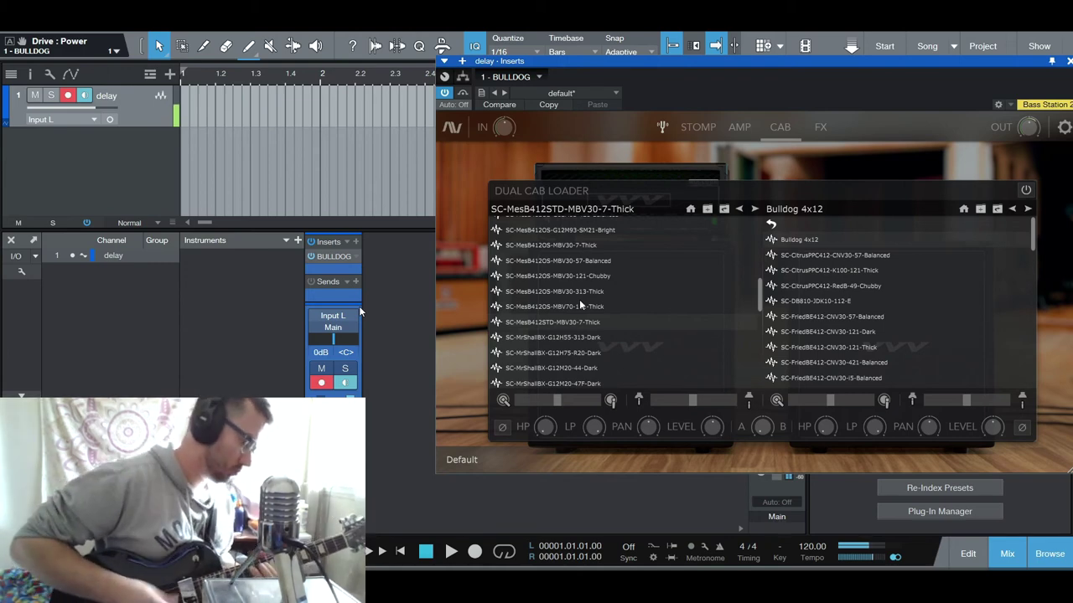
# - Audition the impulses SC-VTHFatB-UKV30-4038-Dark and SC-MrShallBX-G12M20-R20-Thick in the first cabinet slot
pyautogui.scroll(-3, 553, 310)
pyautogui.click(549, 310)
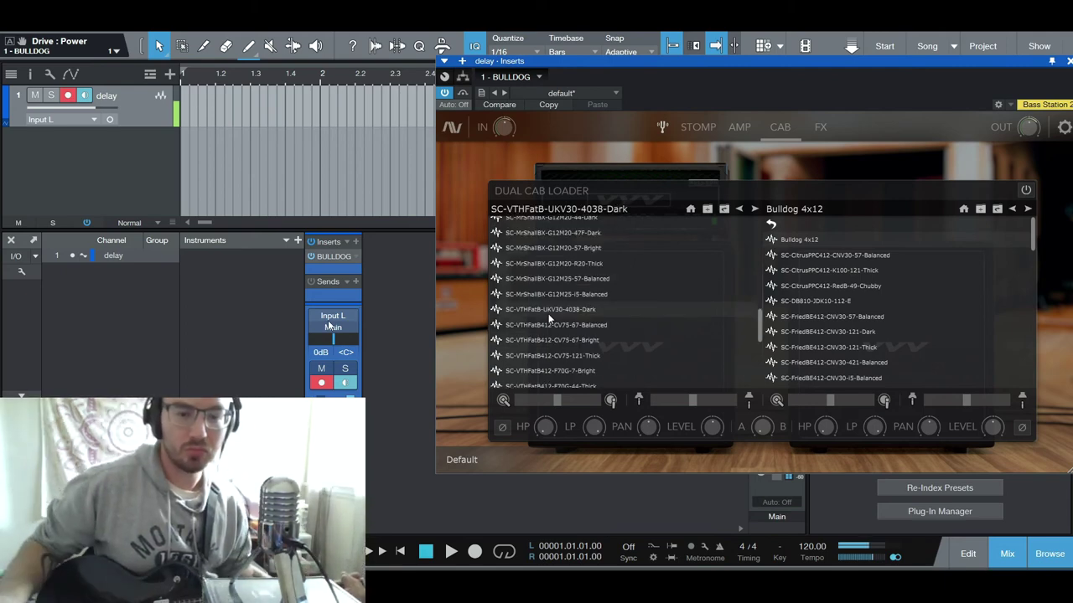
pyautogui.click(585, 264)
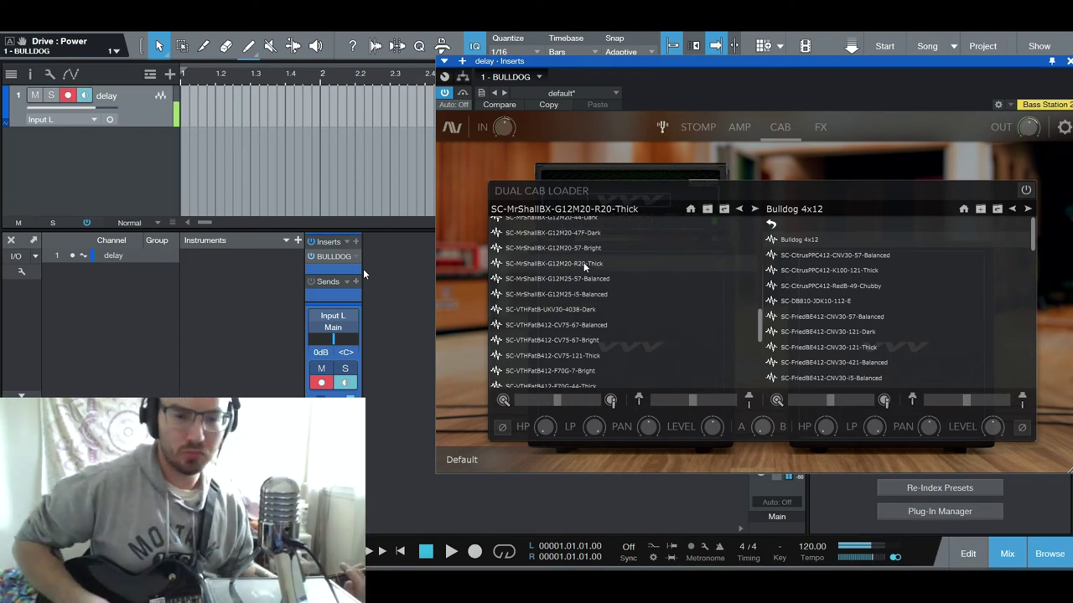
# - Audition the VTHFatB412 impulses F70G-121-Thick and P50E-160-IRM in the first cabinet slot, ending with UKV30-i5-Balanced loaded
pyautogui.scroll(-3, 581, 352)
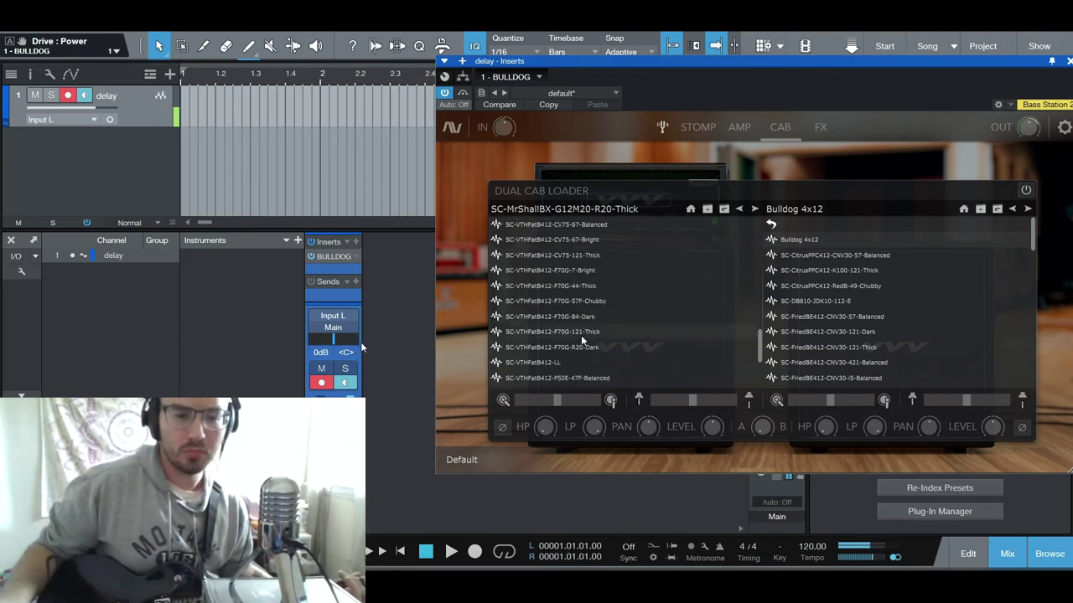
pyautogui.click(578, 332)
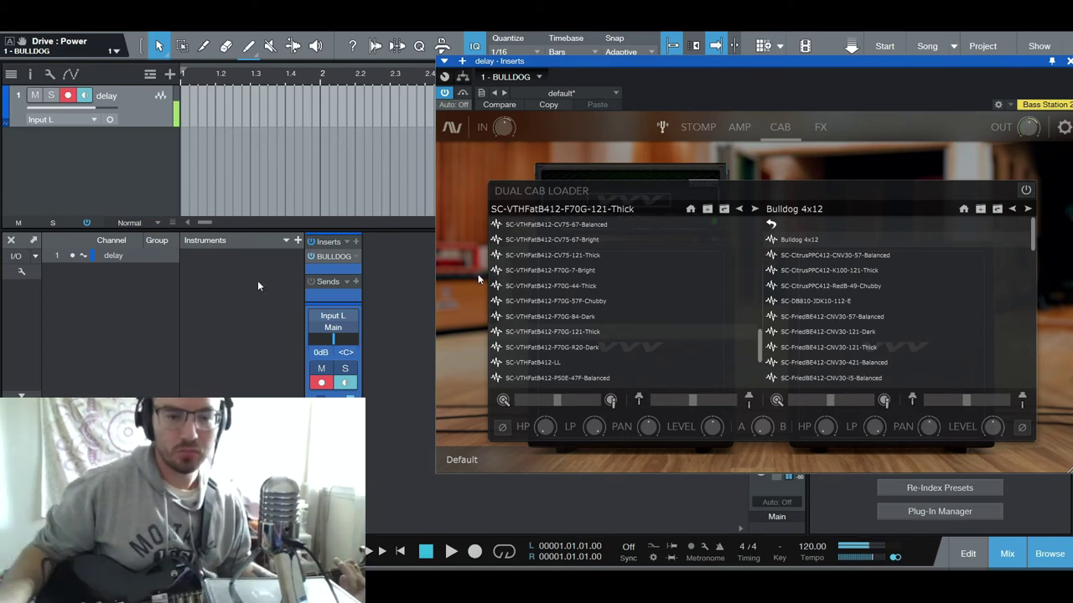
pyautogui.scroll(-4, 586, 327)
pyautogui.click(559, 304)
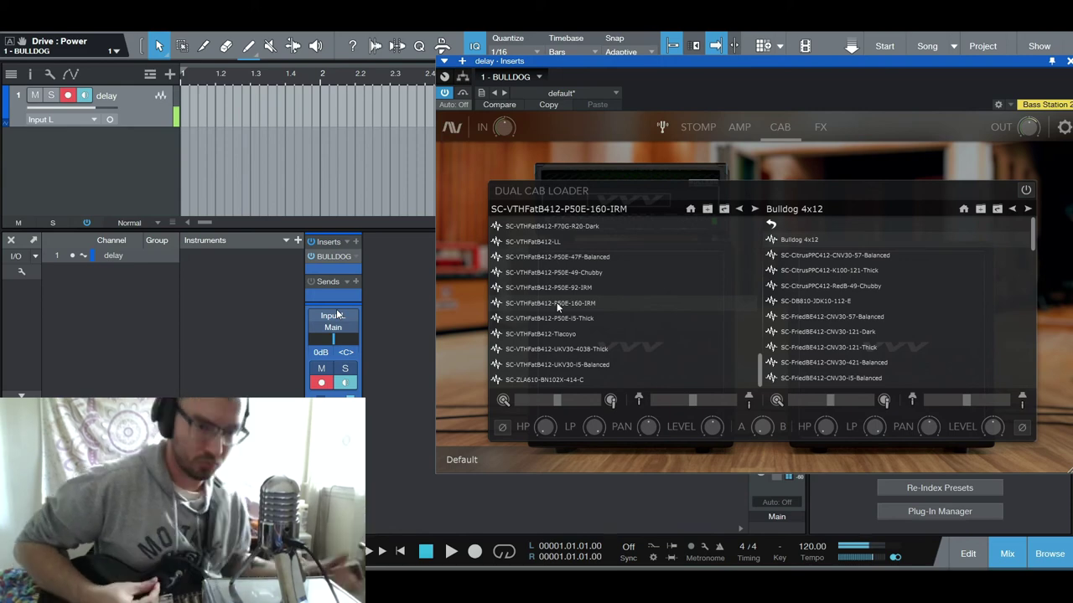
pyautogui.click(554, 366)
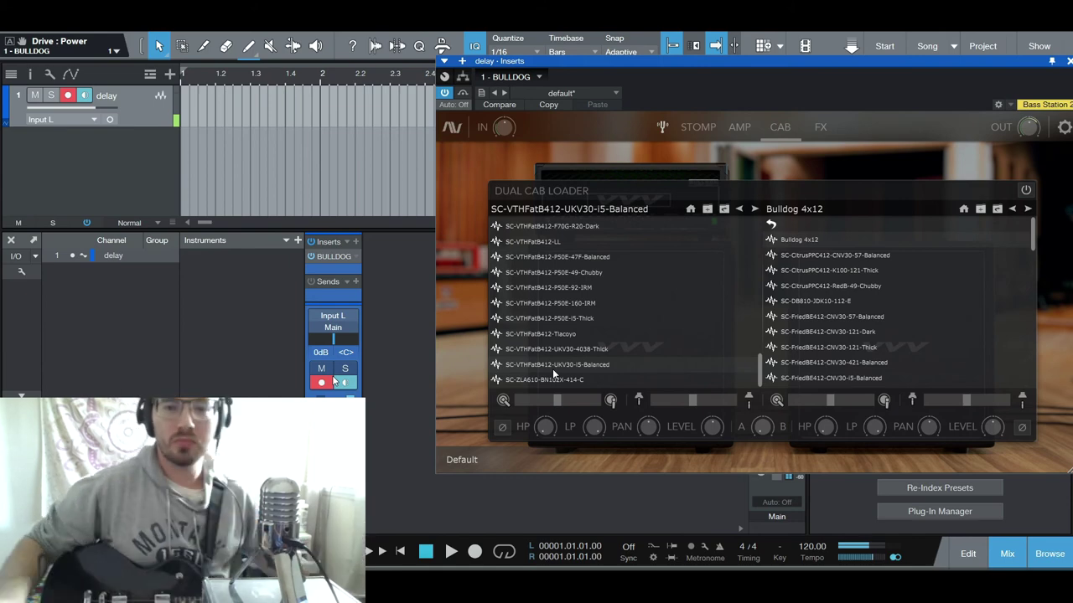
# - Switch on the Delay unit in the effects rack and move the plugin window so that all of it fits on screen
pyautogui.click(822, 132)
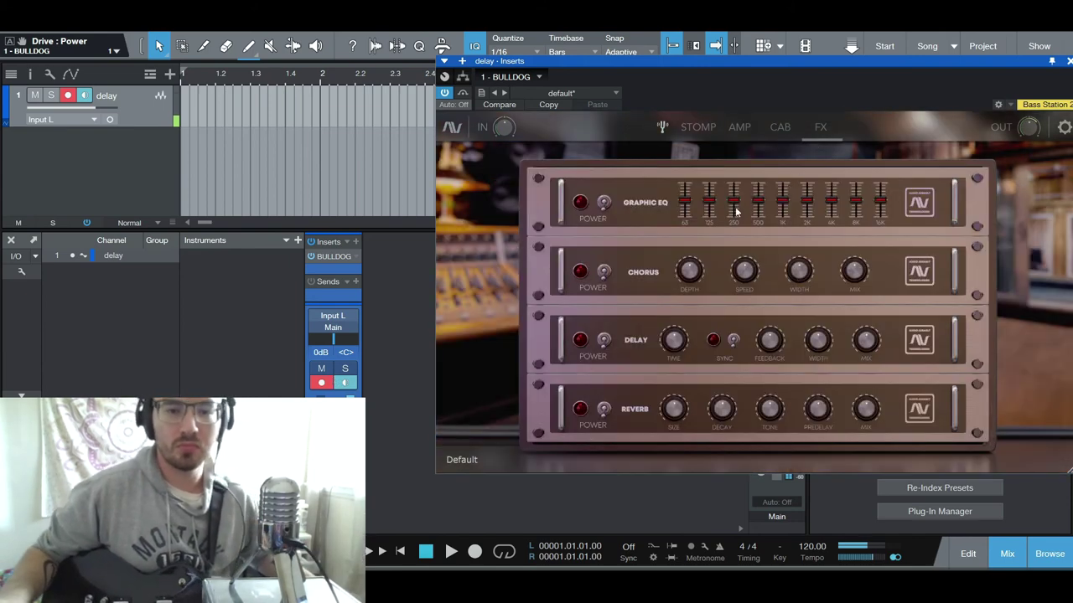
pyautogui.click(580, 339)
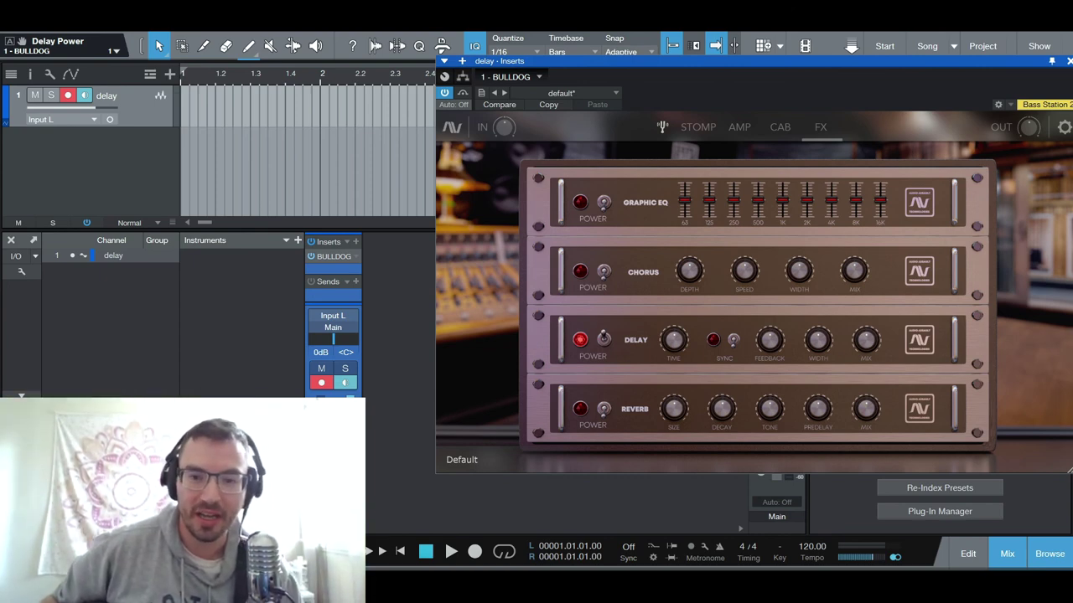
pyautogui.moveTo(587, 61); pyautogui.dragTo(438, 50)
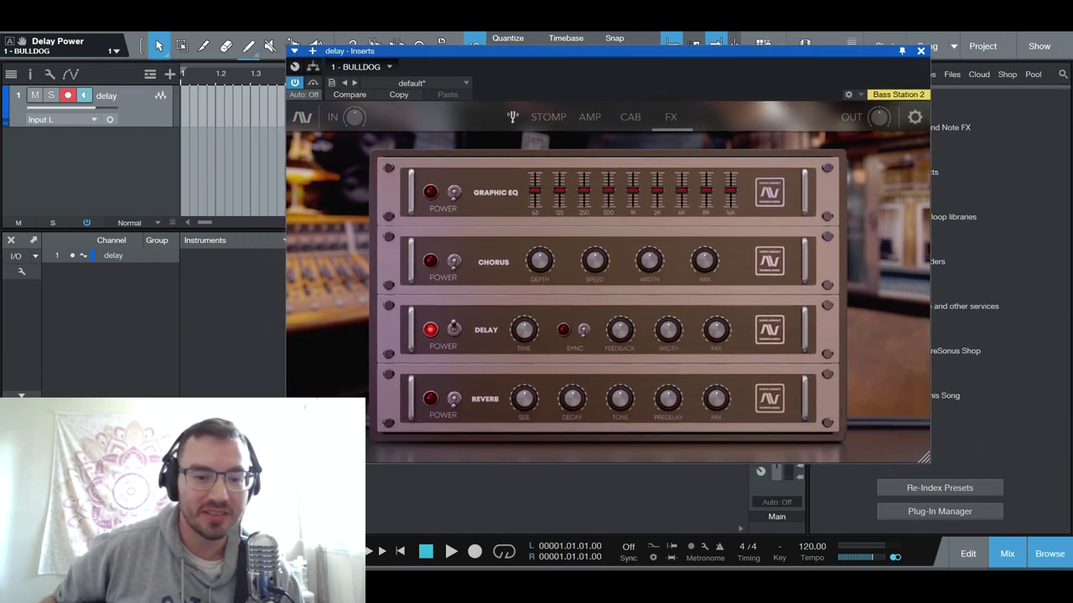